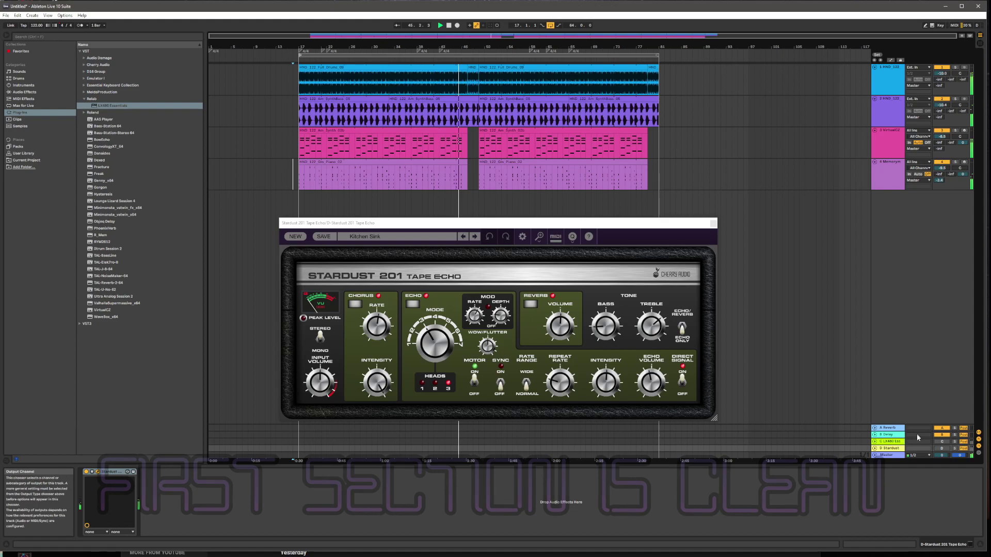
Activate the D Stardust return track and load the 8th Dotted preset in the Stardust 201 Tape Echo.
click(942, 448)
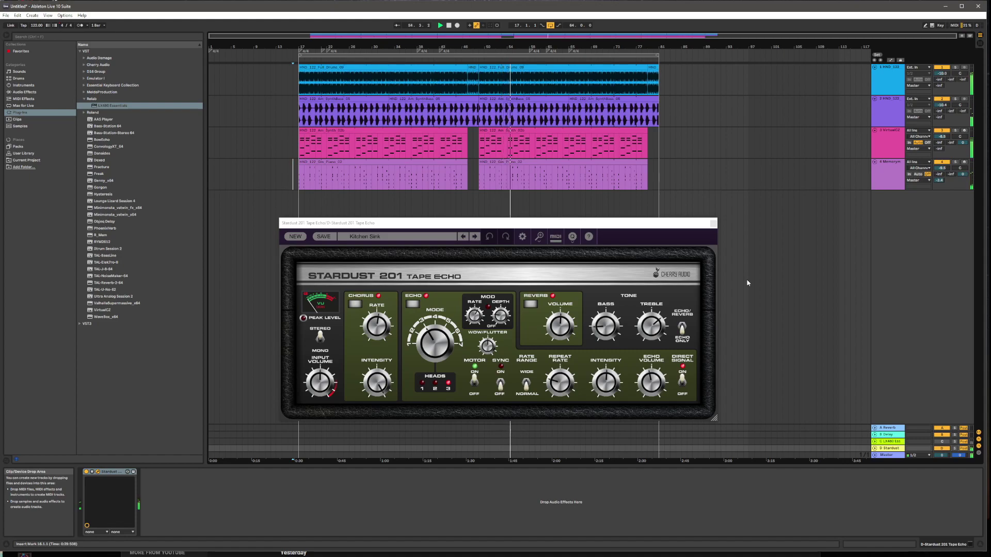
click(615, 223)
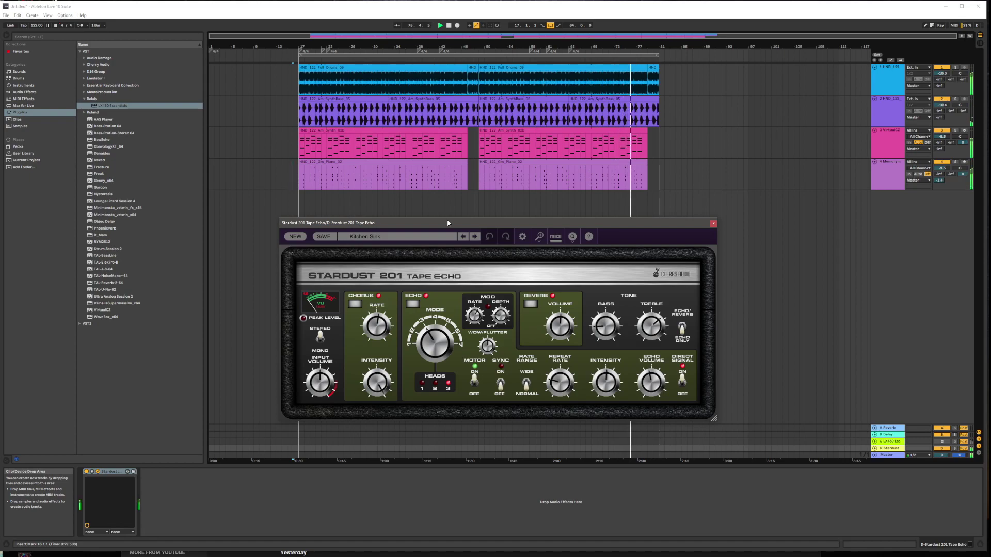
click(404, 240)
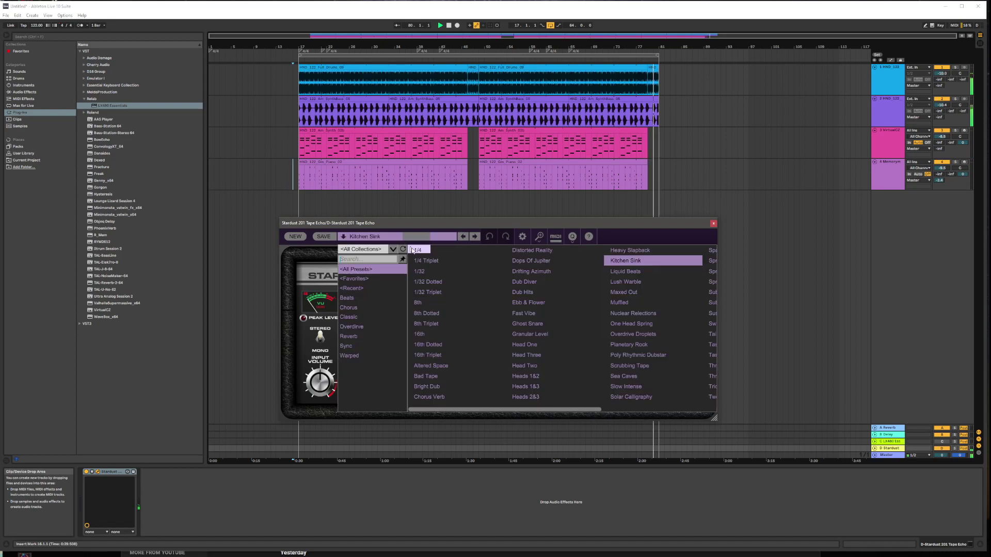
click(432, 315)
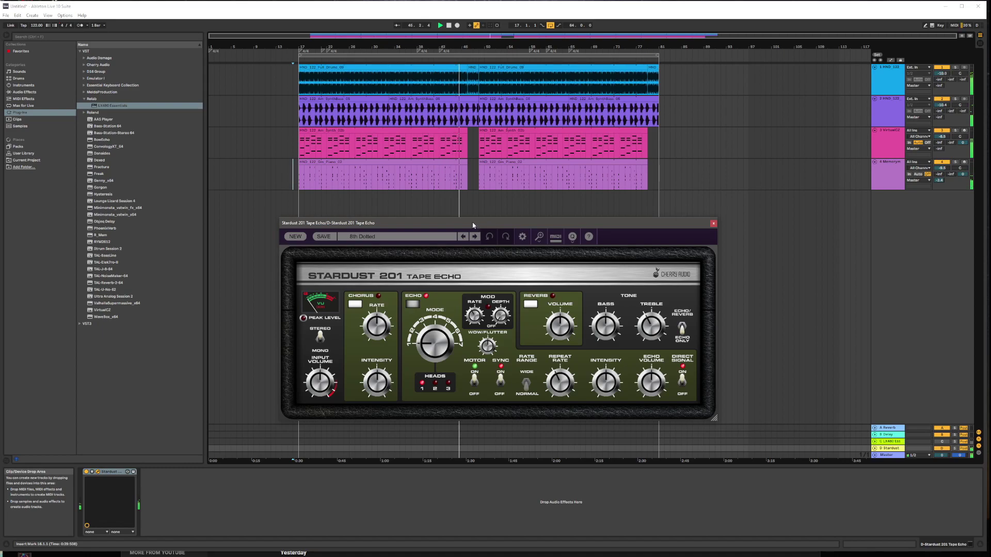
Audition the Drifting Azimuth and Ghost Snare presets in the tape echo.
click(453, 237)
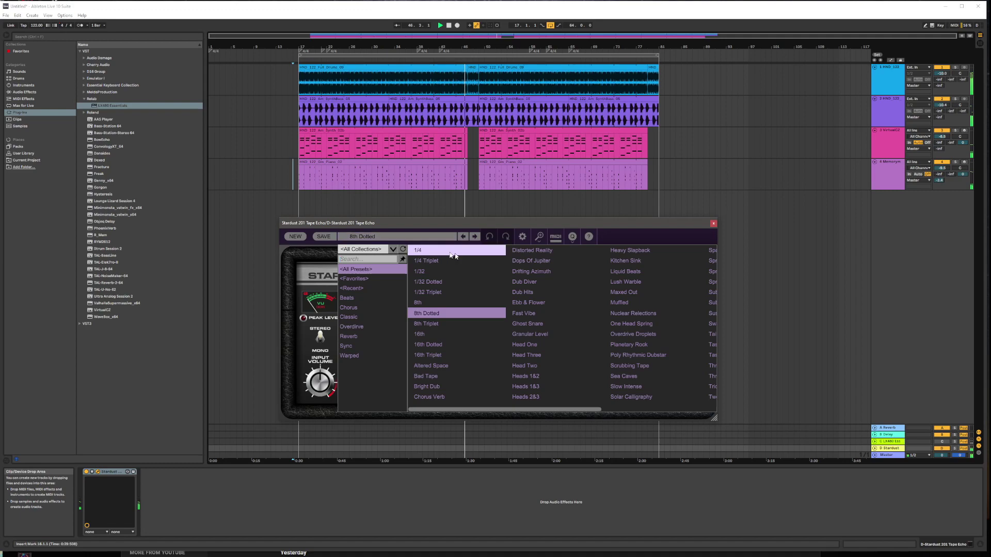
click(531, 271)
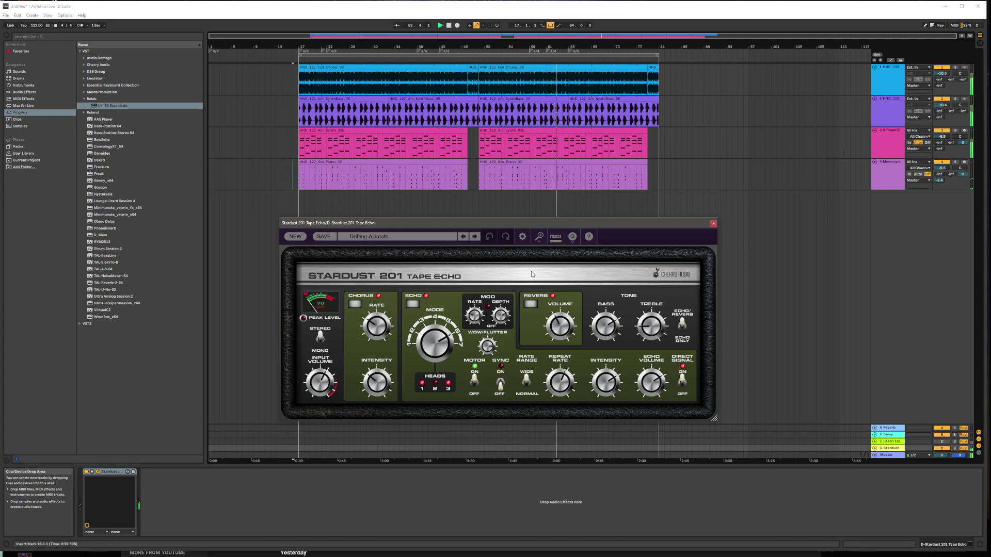
click(377, 237)
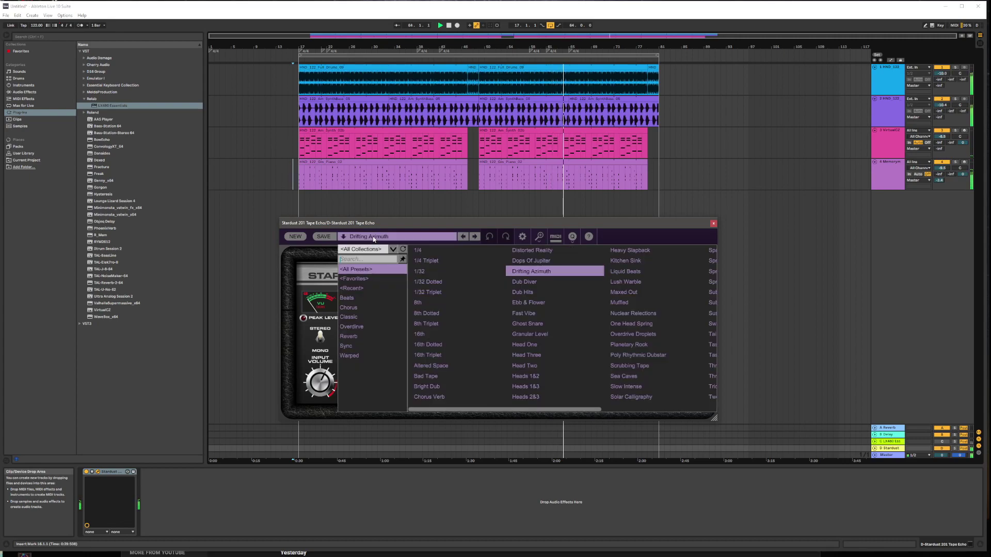
click(528, 322)
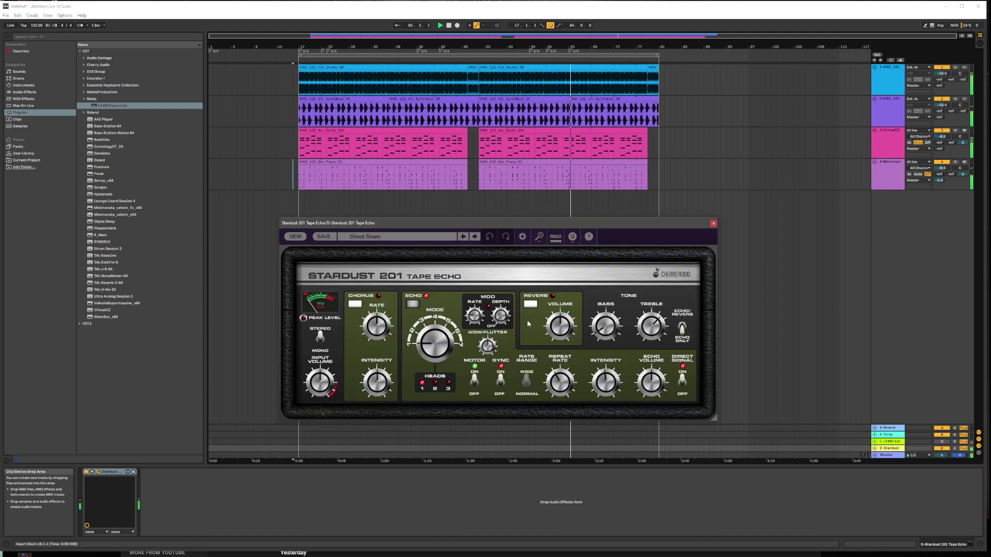
Audition the Nuclear Reflections and Bad Tape presets in the tape echo.
click(408, 236)
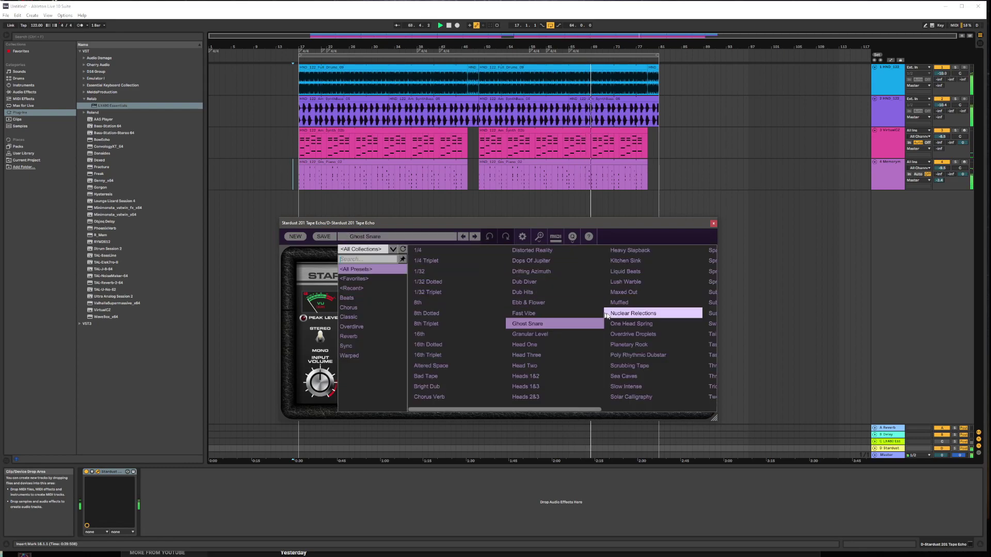
click(651, 313)
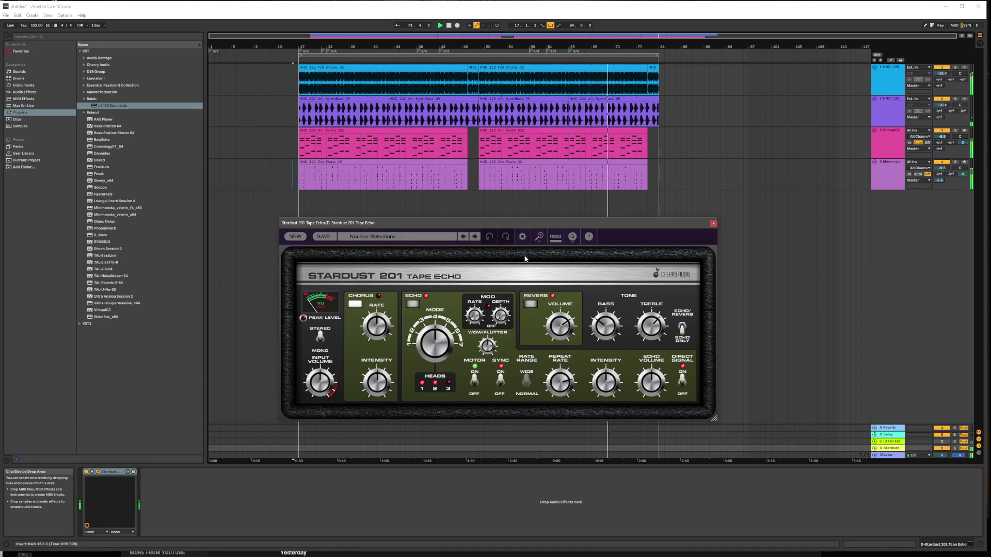
click(408, 238)
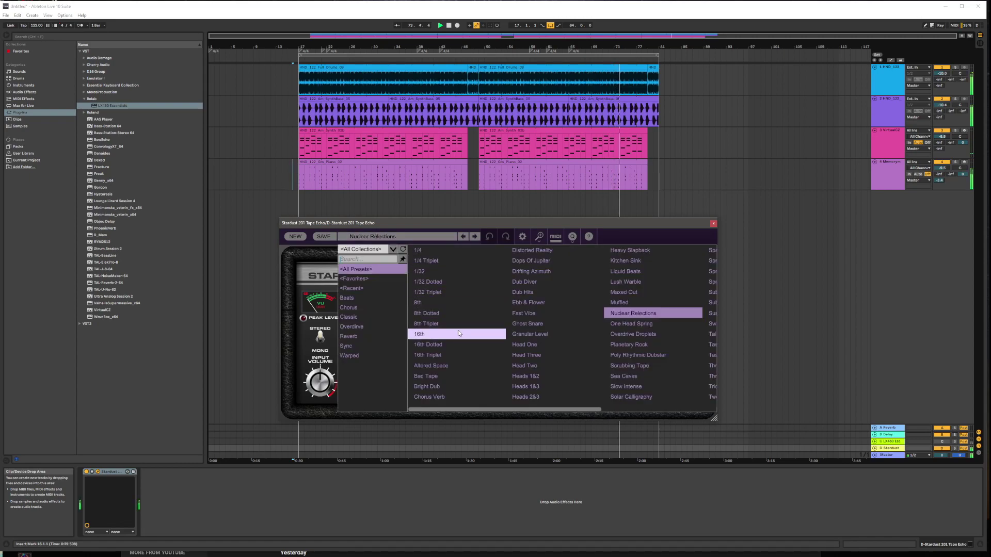
click(464, 379)
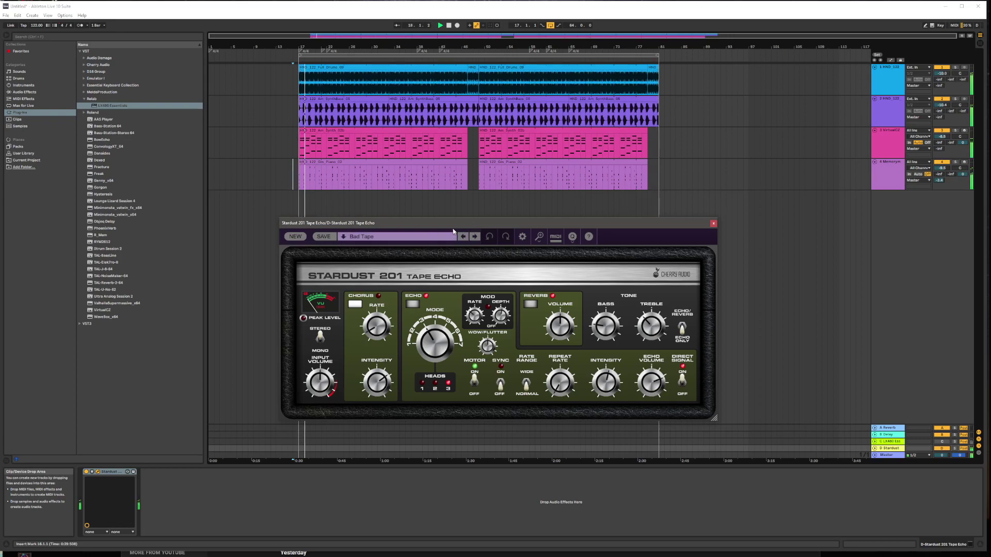
Audition the Spring Only and Lush Warble presets in the tape echo.
click(426, 236)
scroll(632, 345, right, 3)
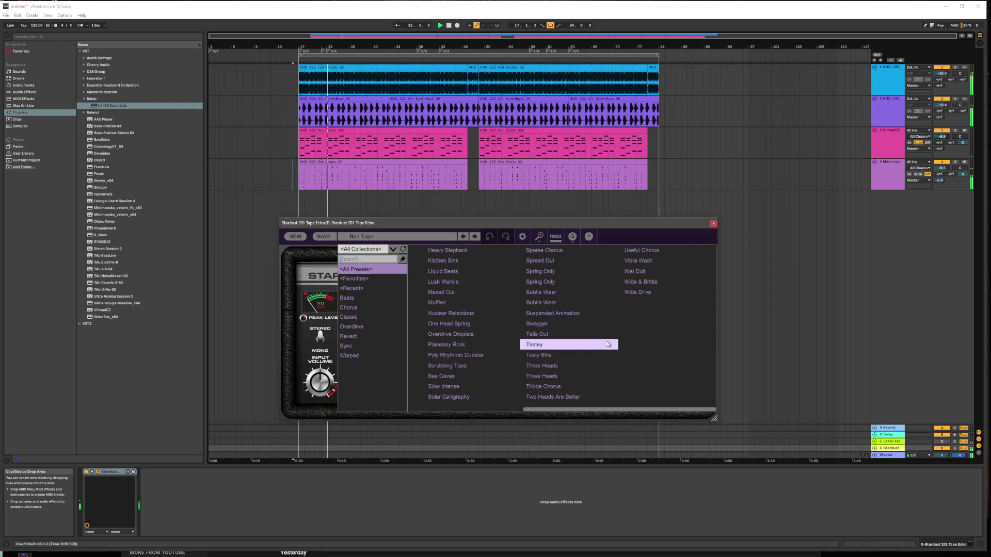
click(542, 282)
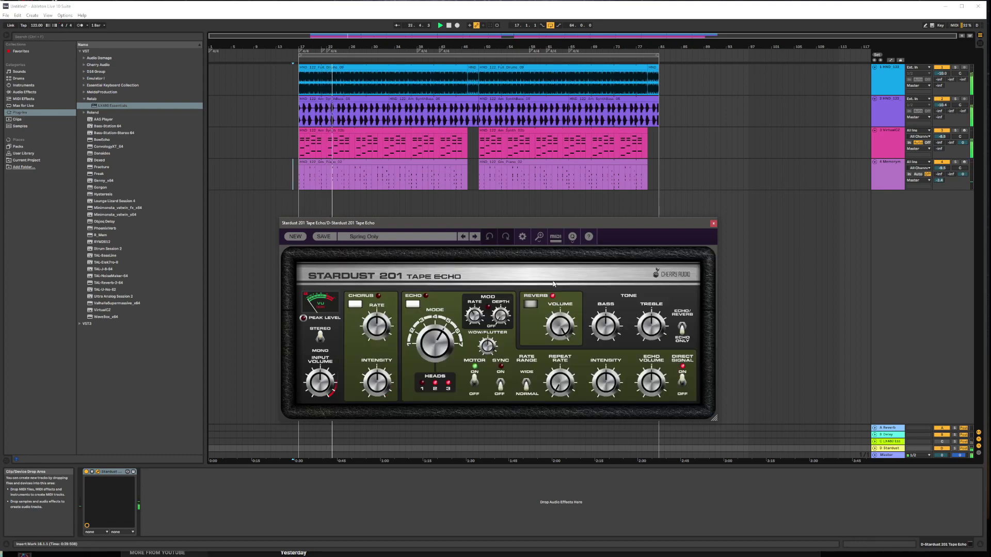
click(418, 238)
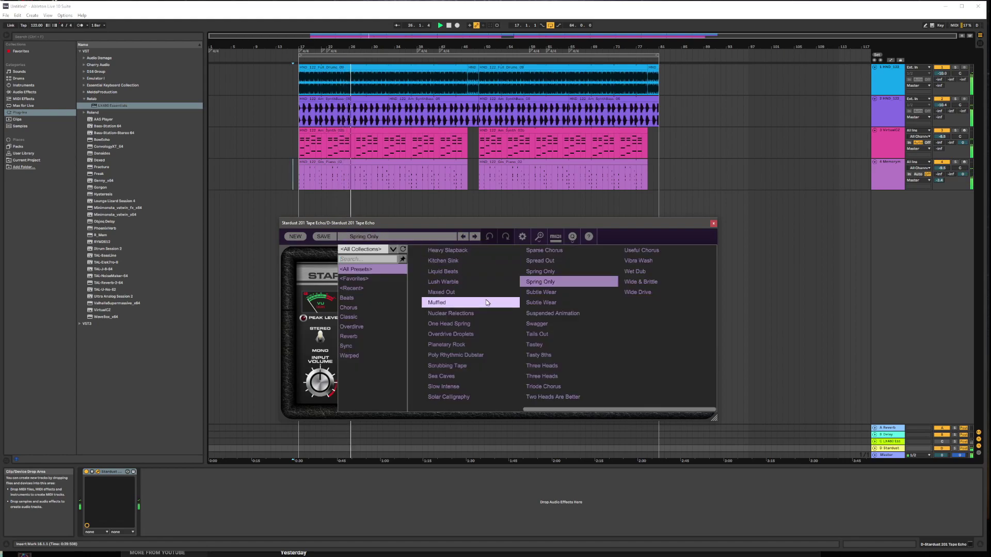
click(444, 282)
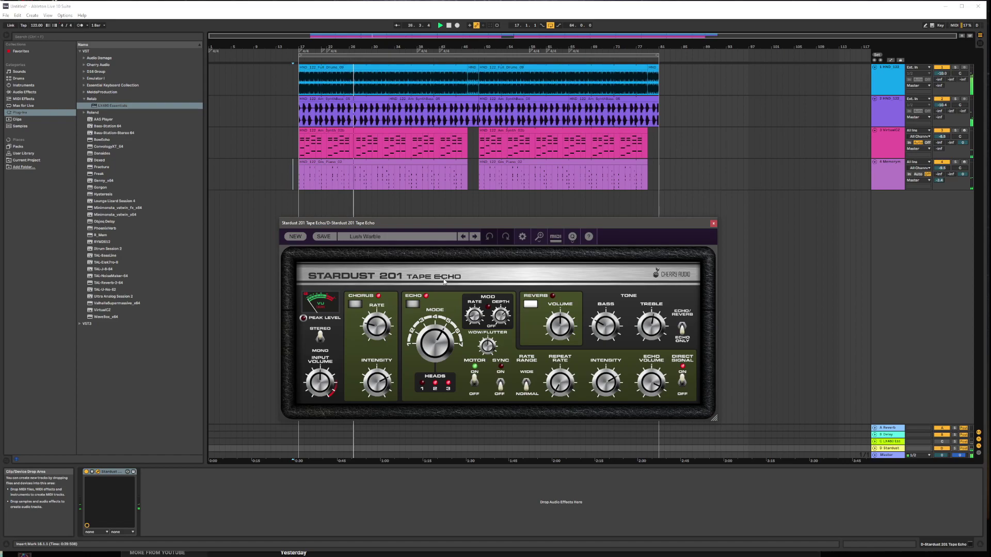
Audition the Liquid Beats and Scrubbing Tape presets in the tape echo.
click(427, 238)
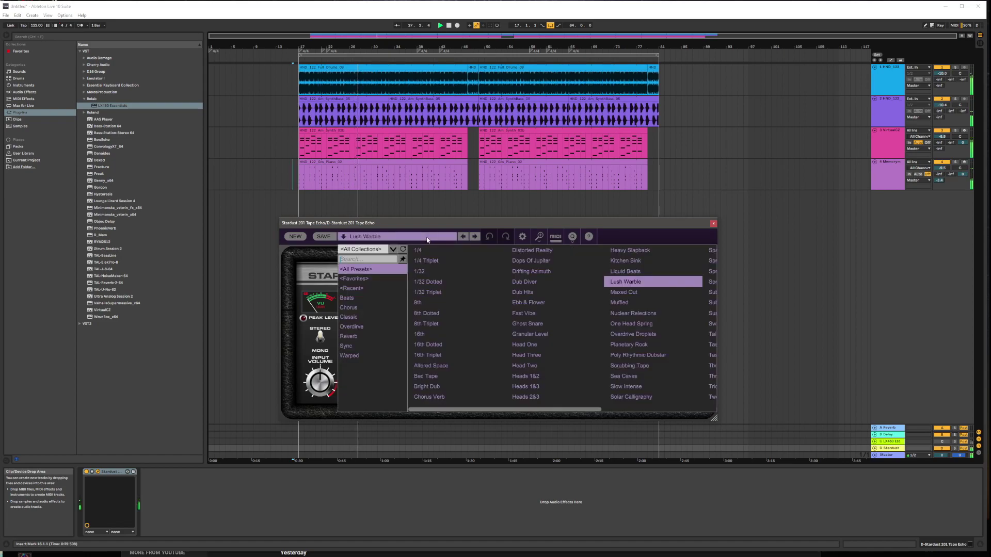
click(625, 272)
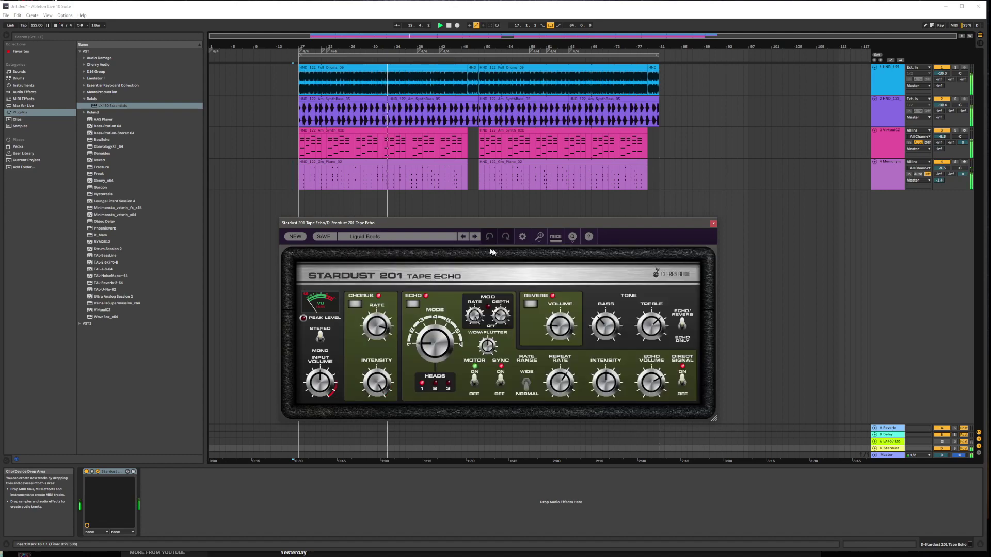
click(436, 238)
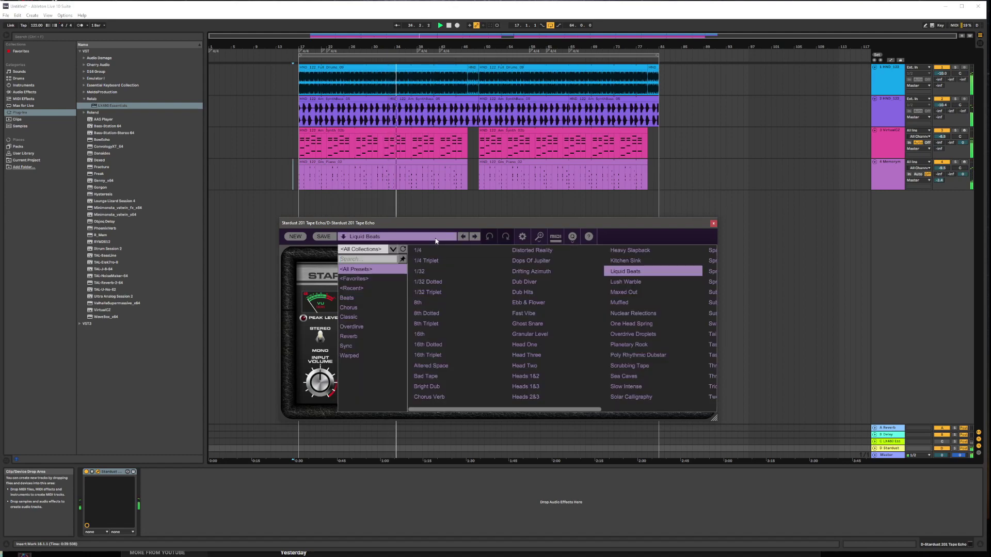
scroll(552, 351, down, 3)
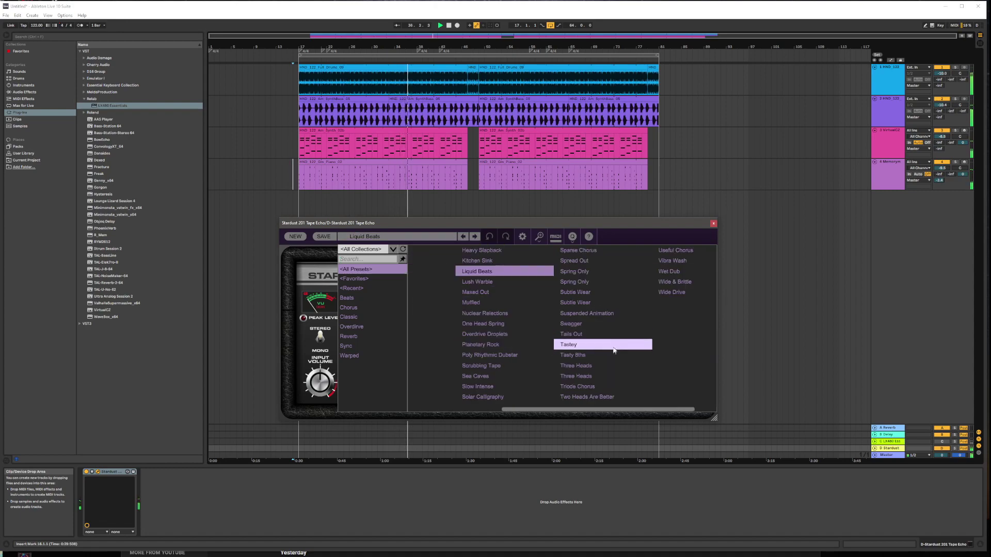
click(513, 366)
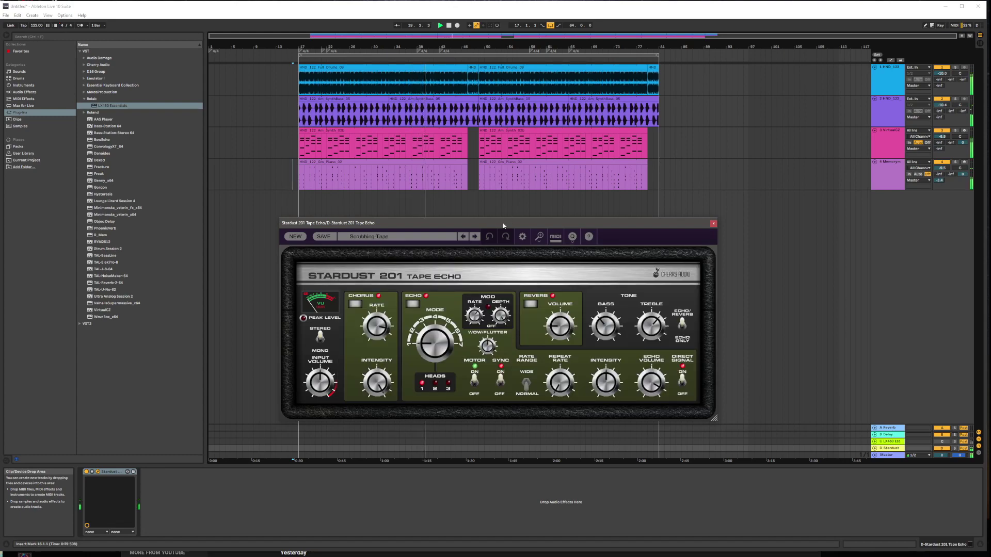
Load the Useful Chorus preset in the Stardust 201 Tape Echo.
click(449, 236)
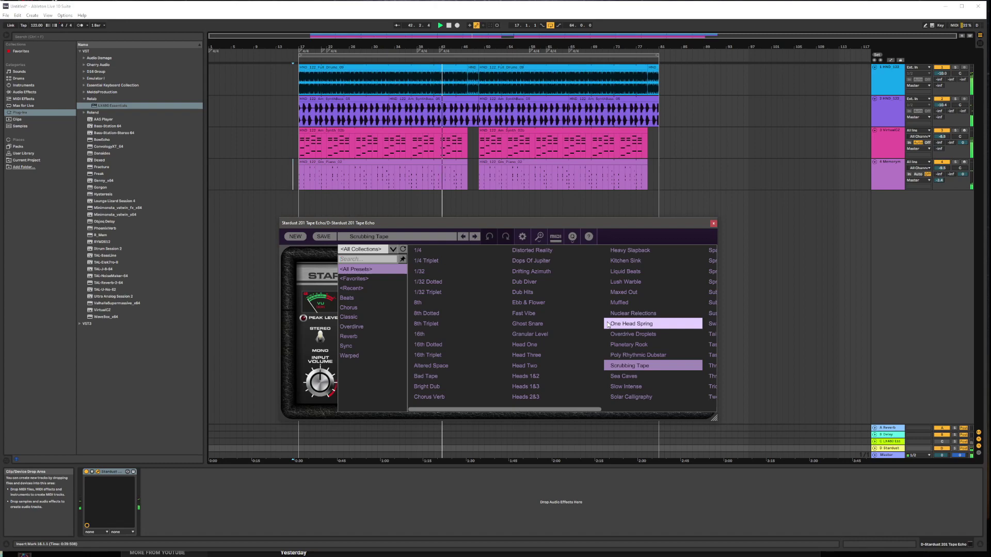
scroll(607, 324, down, 5)
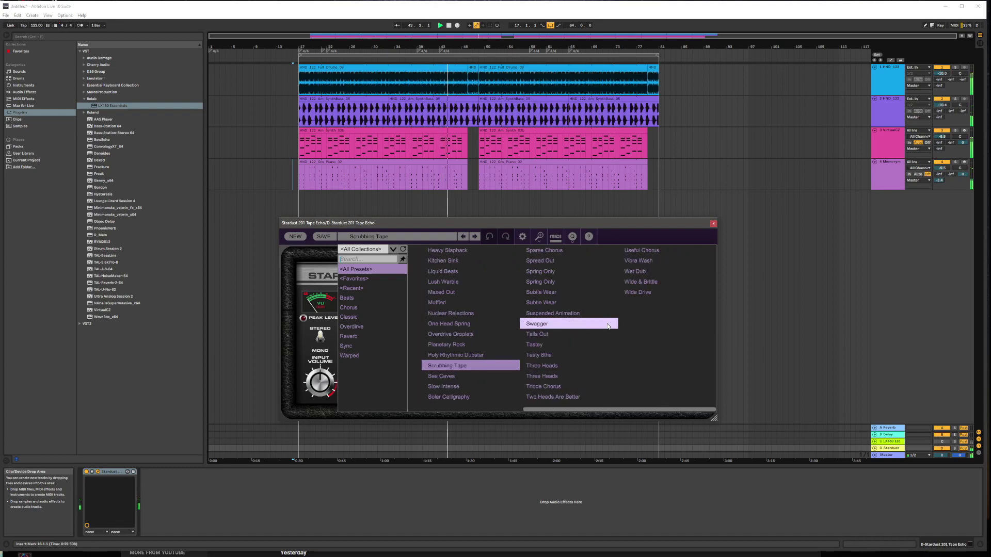
click(645, 251)
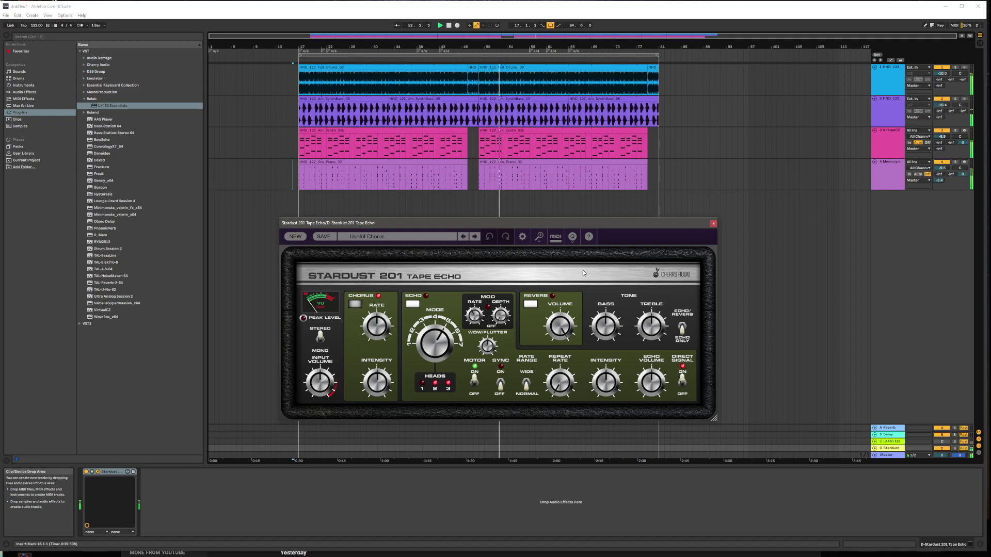
Insert a new return track after the LX480 return and load the VST3 plug-in TAL-Chorus-LX on it.
right_click(894, 442)
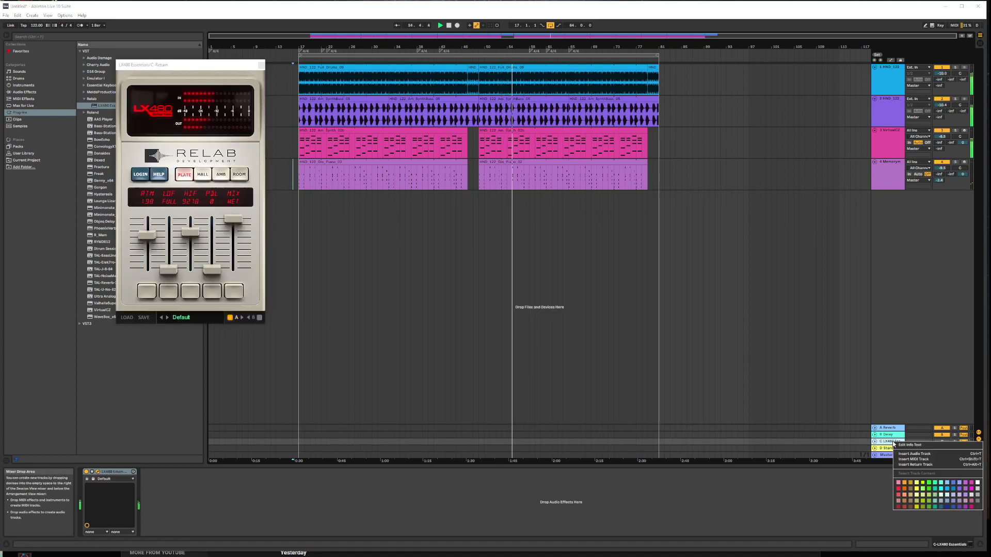
click(913, 465)
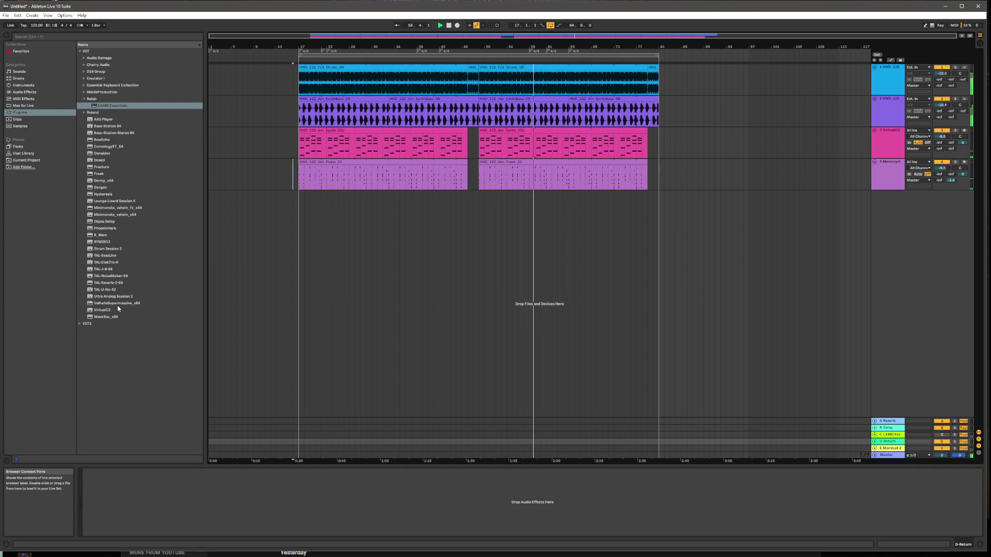
click(80, 324)
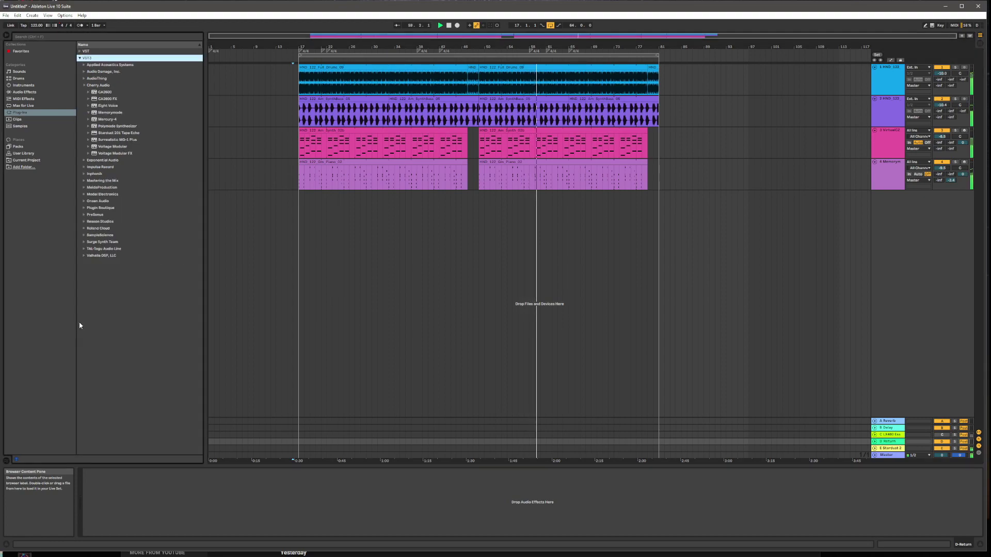
click(83, 248)
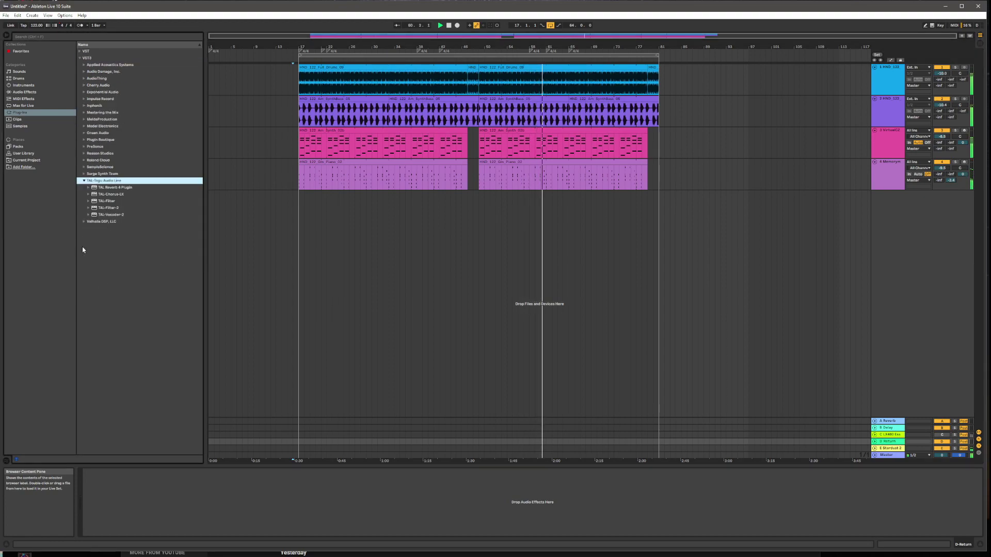
double_click(110, 194)
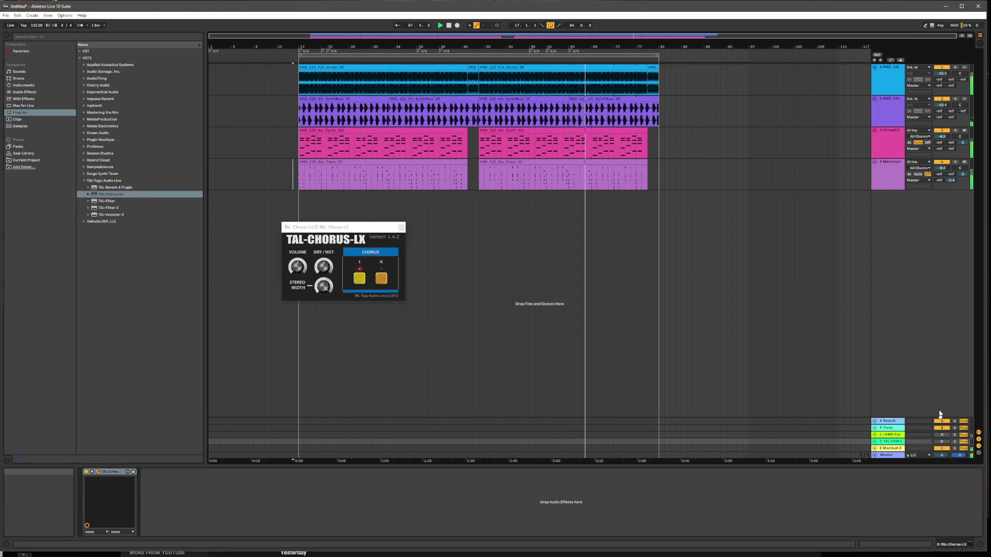
Set the Memorymode track's send D to 0 dB and switch on Chorus II in TAL-Chorus-LX.
click(941, 181)
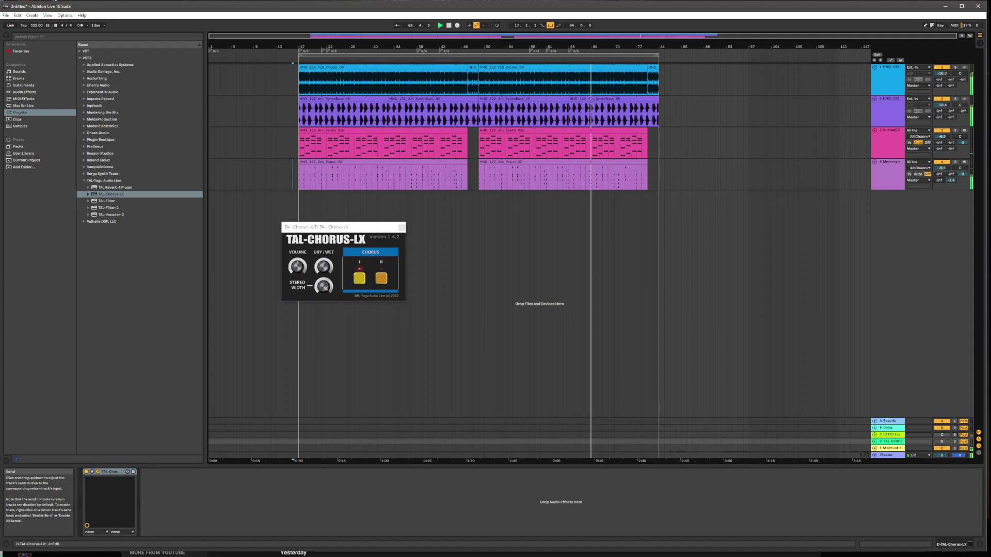
drag(940, 181, 939, 185)
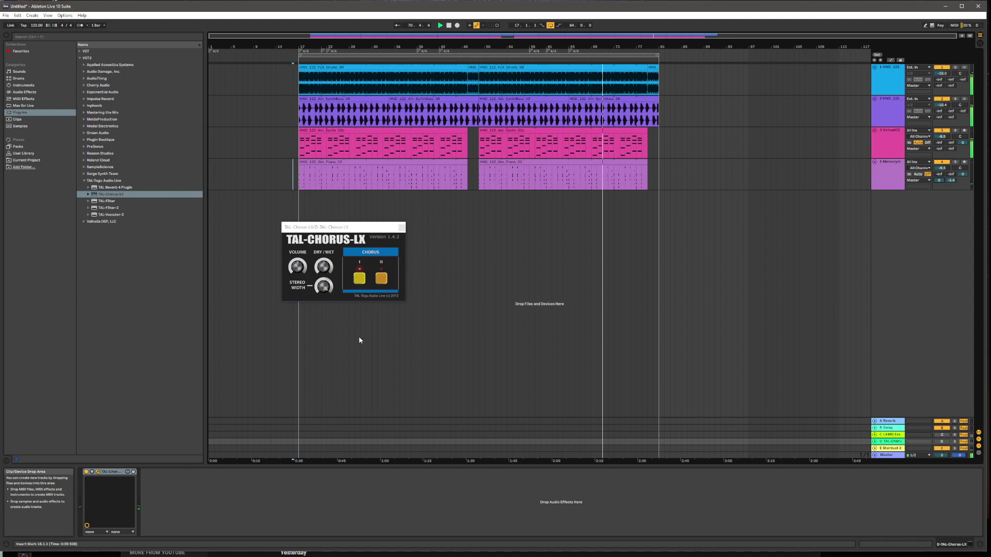
click(385, 280)
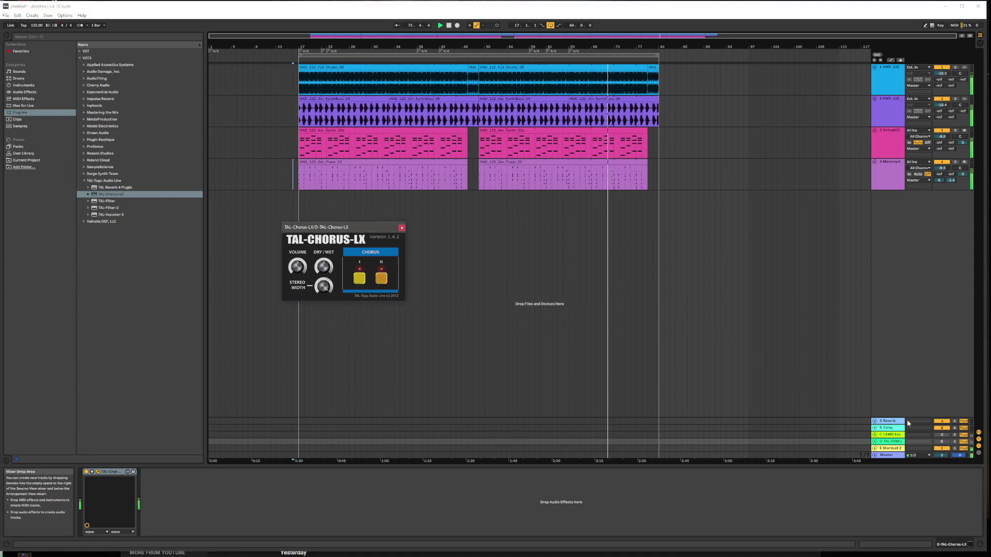
Activate the TAL-Chorus-LX return track to audition it, finishing with Chorus II off and the return deactivated.
click(940, 442)
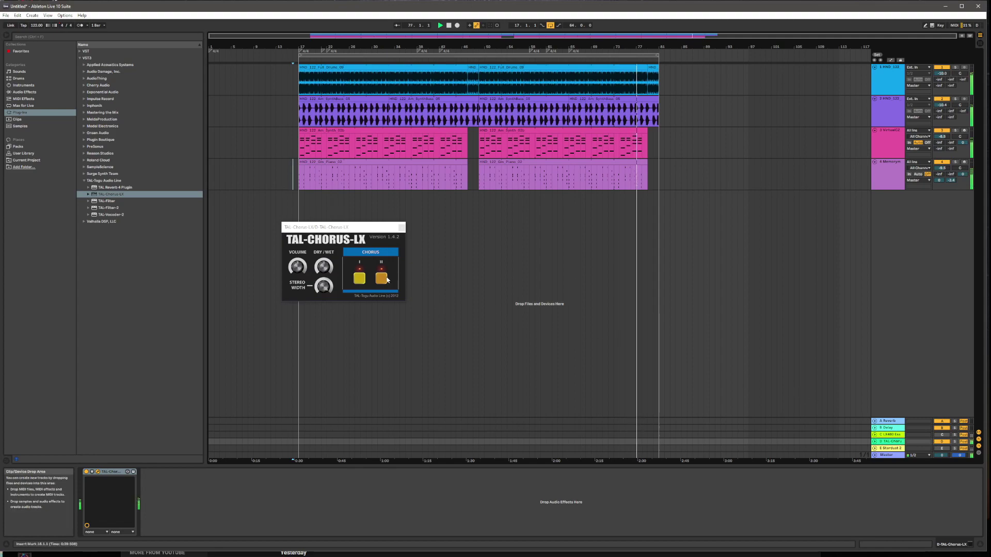
click(381, 278)
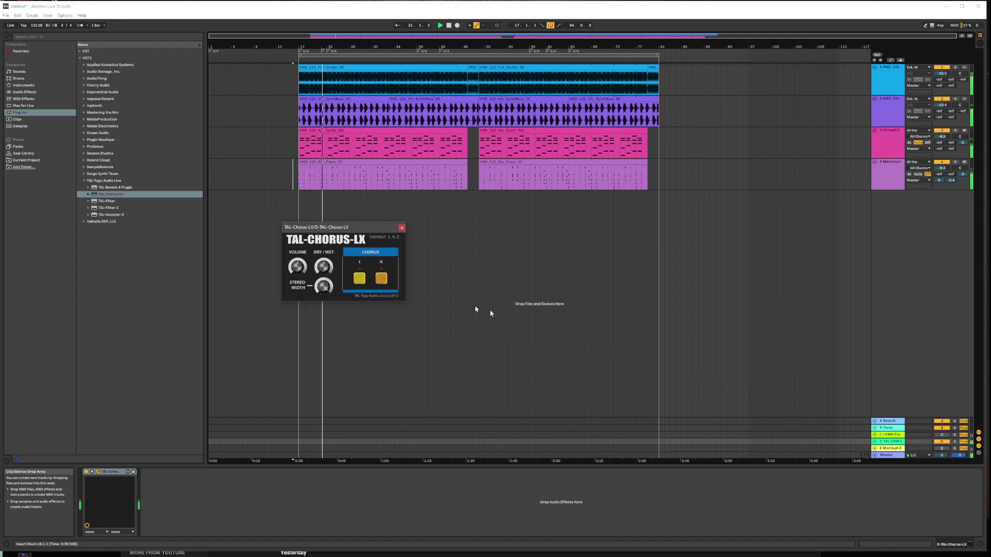
click(948, 442)
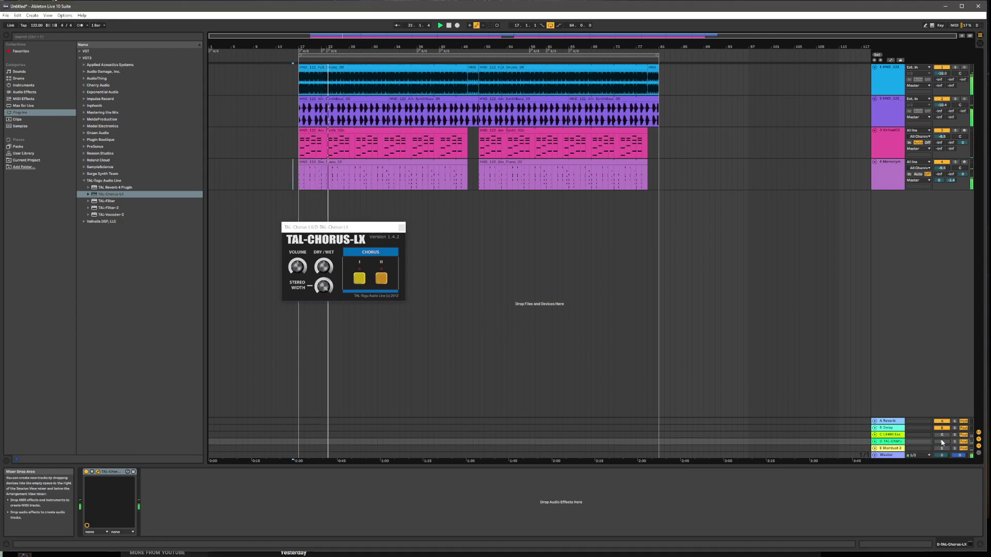
Activate the TAL-Chorus-LX return track and switch on both Chorus I and Chorus II to audition them.
click(942, 442)
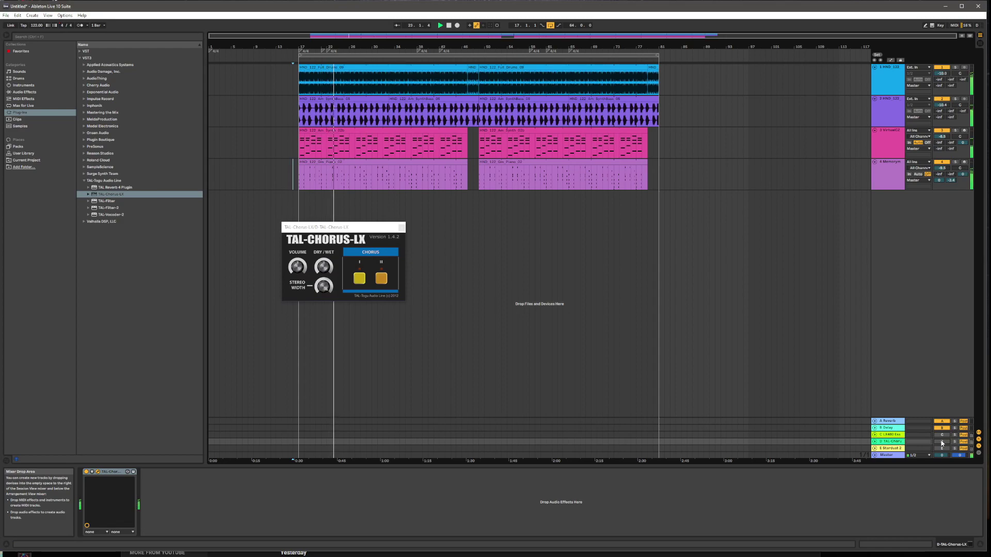
click(381, 279)
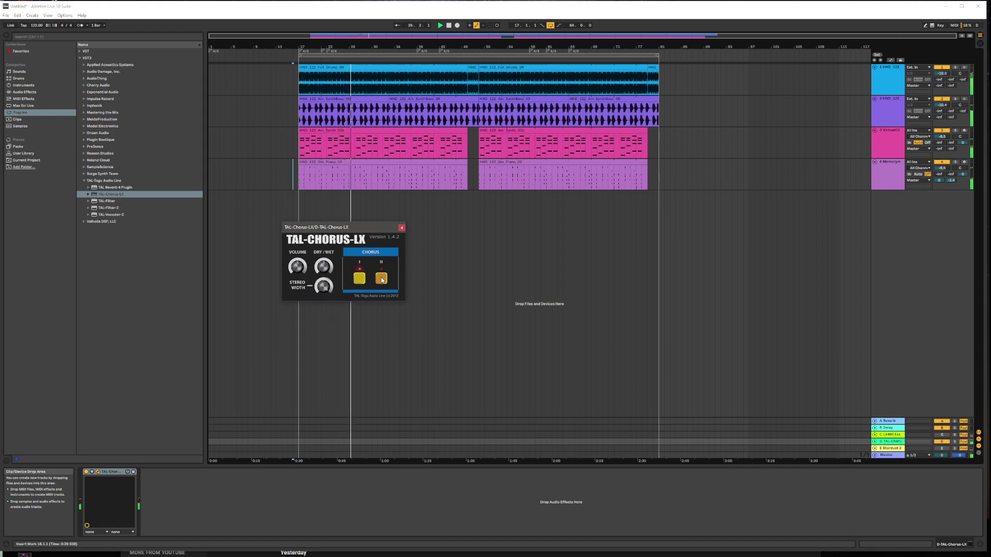
click(382, 279)
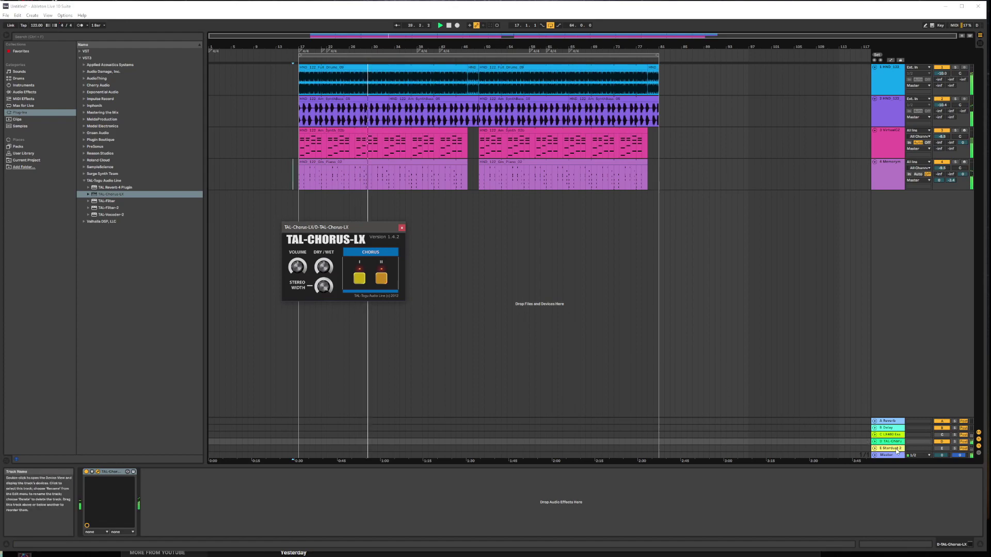
Activate the Stardust 201 return track, show its plug-in, and adjust the chorus rate to about 0.46 Hz along with the chorus intensity.
click(939, 449)
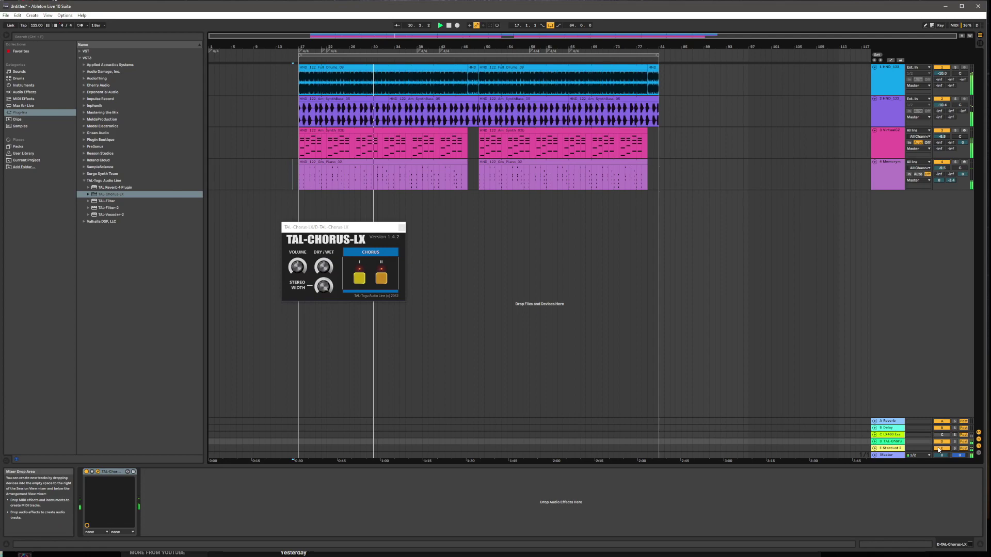
click(891, 449)
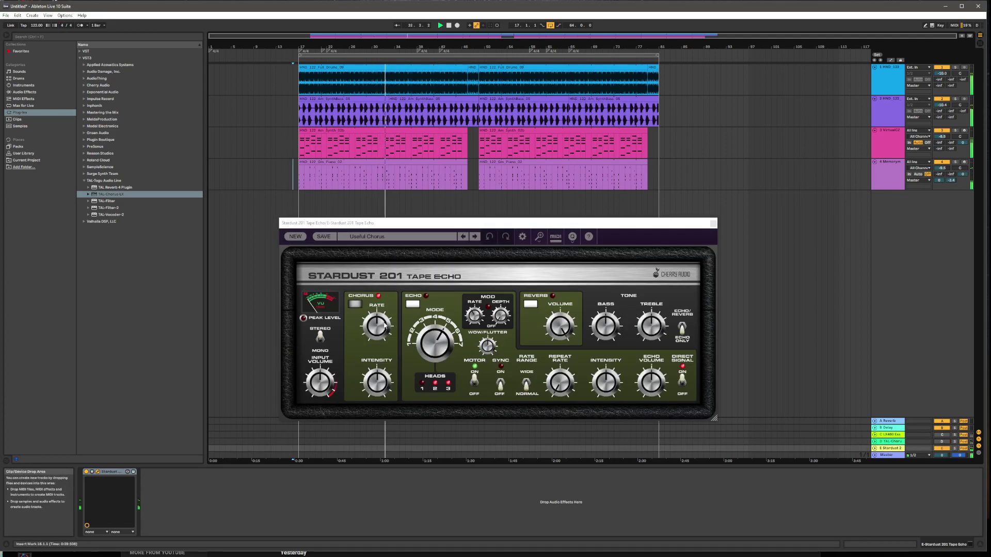
drag(377, 325, 382, 291)
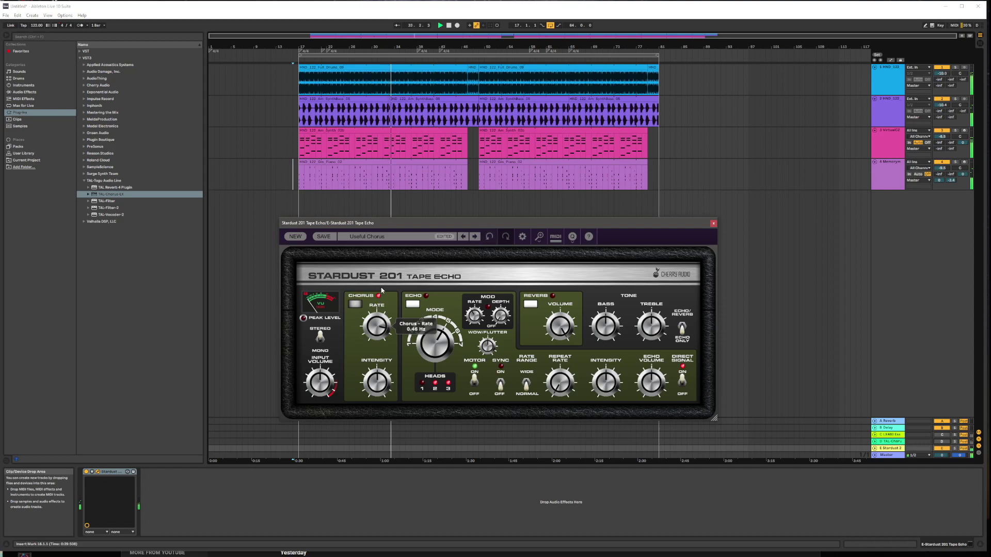
mouse_move(381, 365)
drag(381, 365, 369, 410)
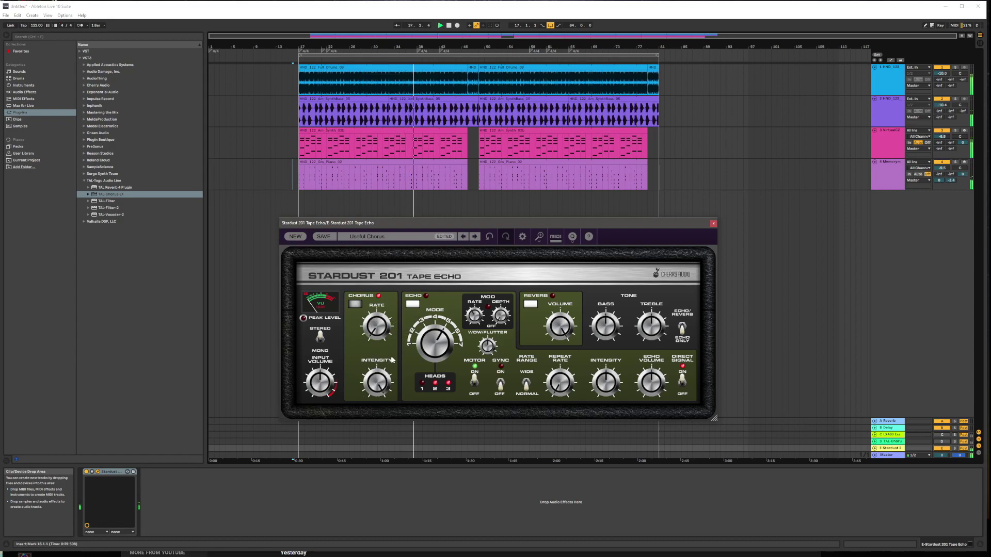
Switch on the echo and reverb sections in the Stardust 201 and adjust the echo's repeat rate.
mouse_move(320, 378)
click(529, 304)
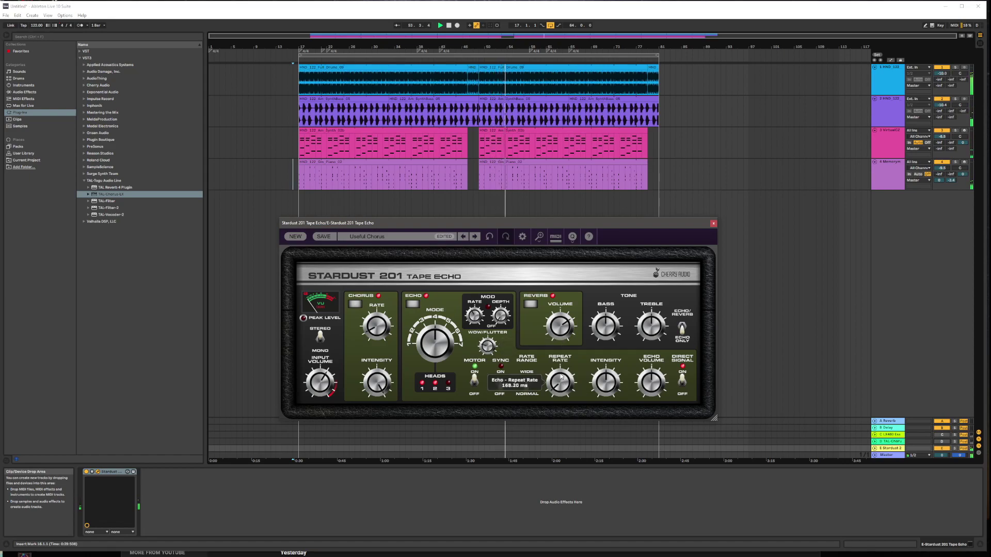
drag(561, 379, 655, 409)
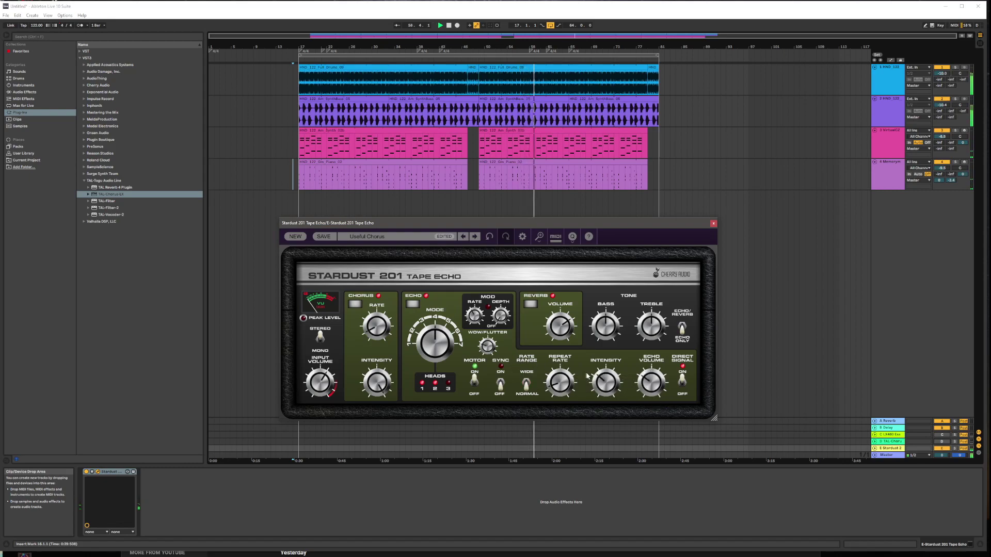
mouse_move(557, 390)
drag(557, 389, 560, 371)
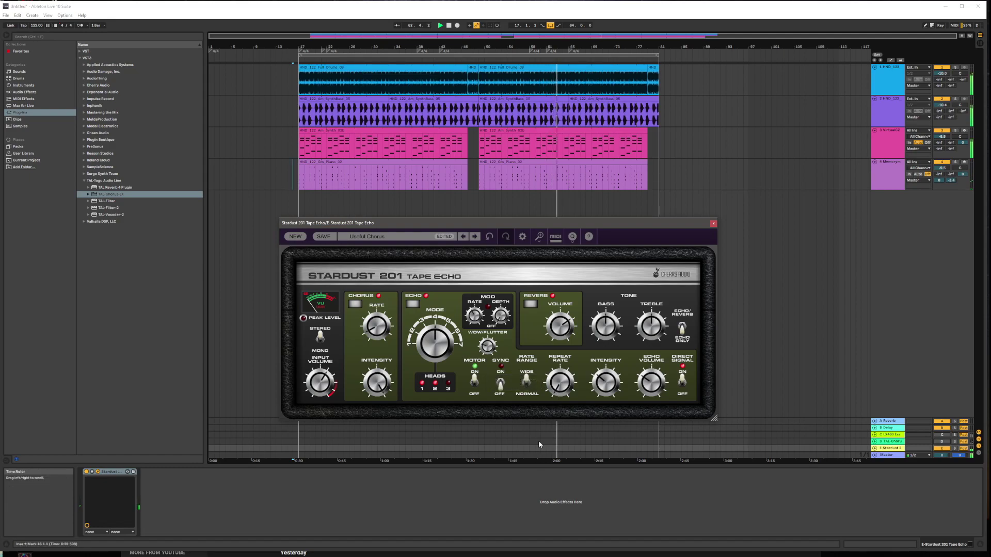
Raise the Stardust 201's tone bass to about 6.37 dB, flip the Echo/Reverb tone switch, and stop playback.
drag(559, 380, 610, 334)
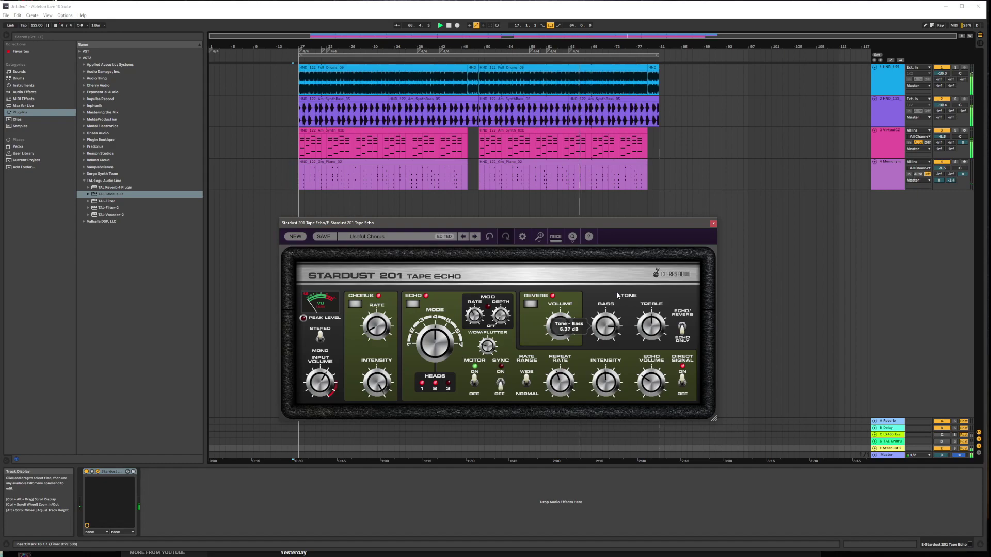
click(682, 326)
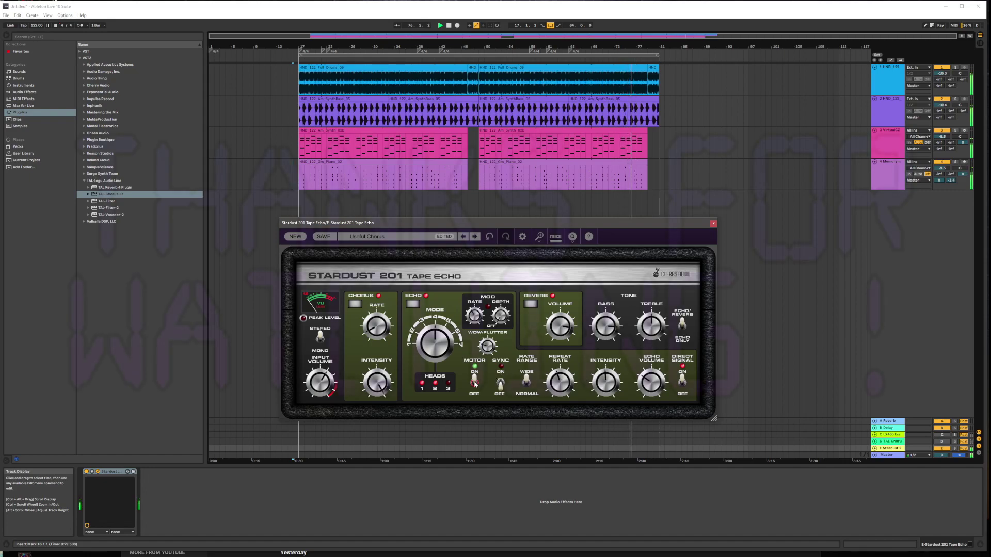
click(449, 25)
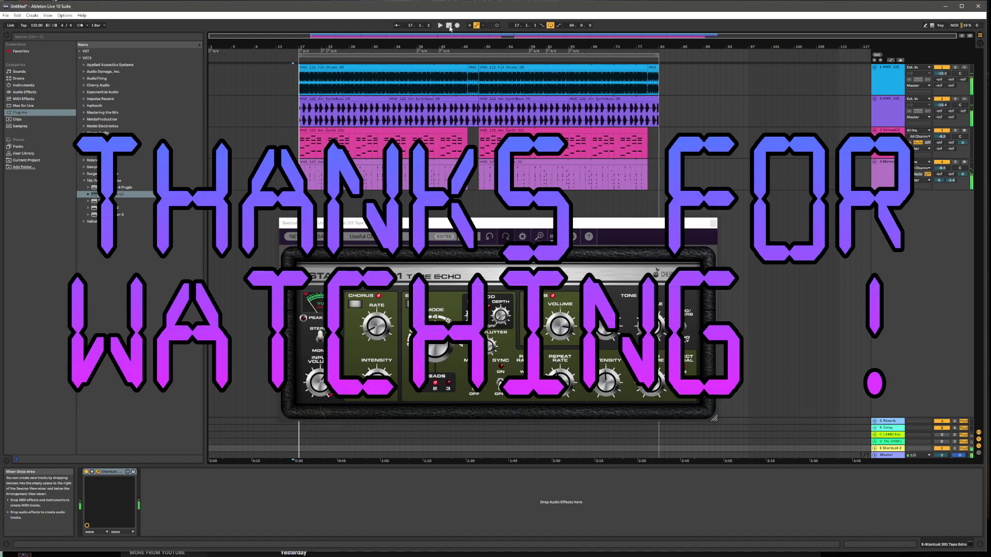